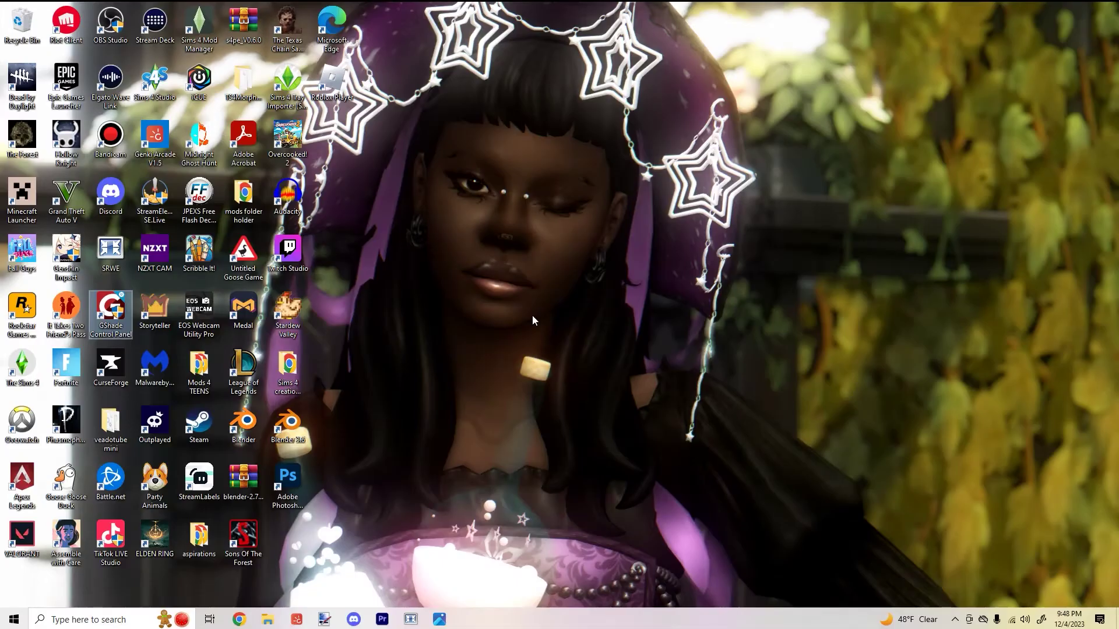
Launch GShade Control Panel and add a new installation targeting The Sims 4
drag(114, 312, 556, 311)
double_click(557, 312)
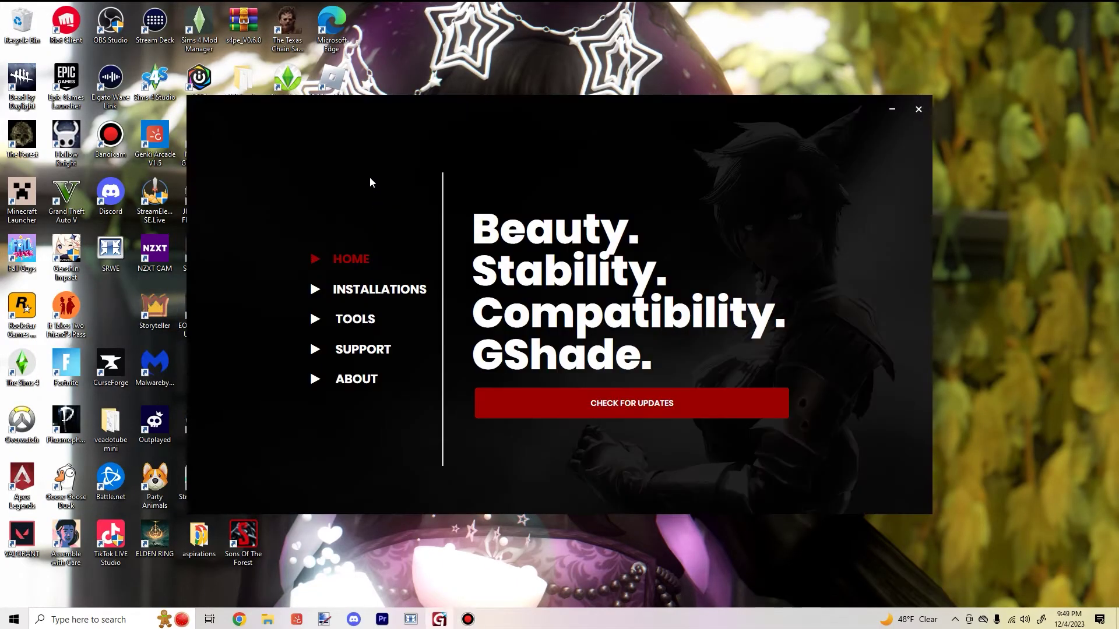
click(376, 287)
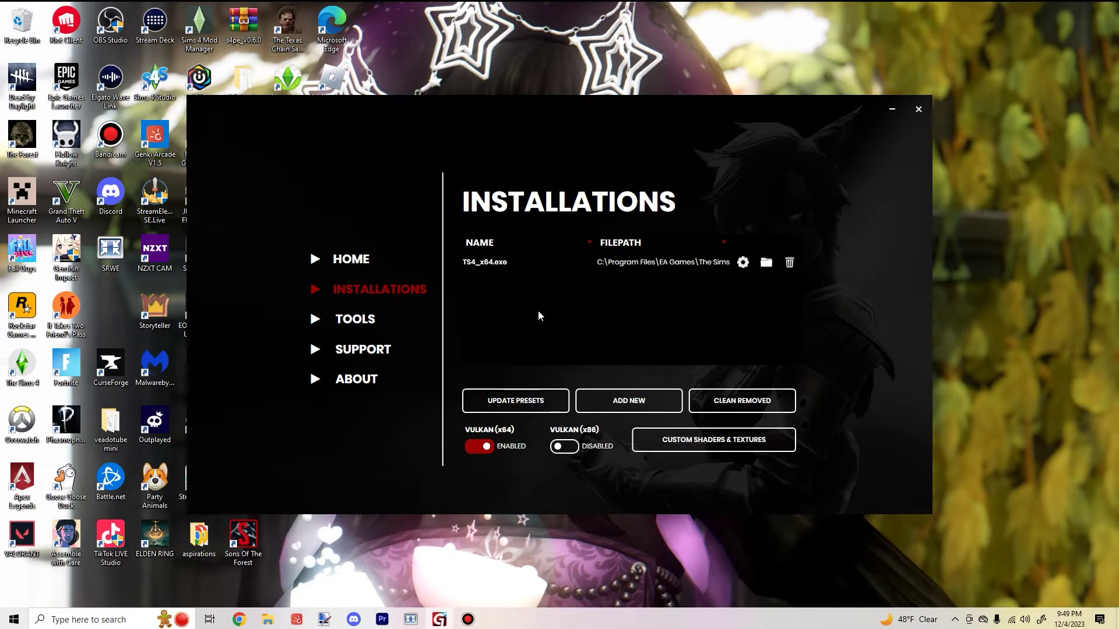
click(620, 399)
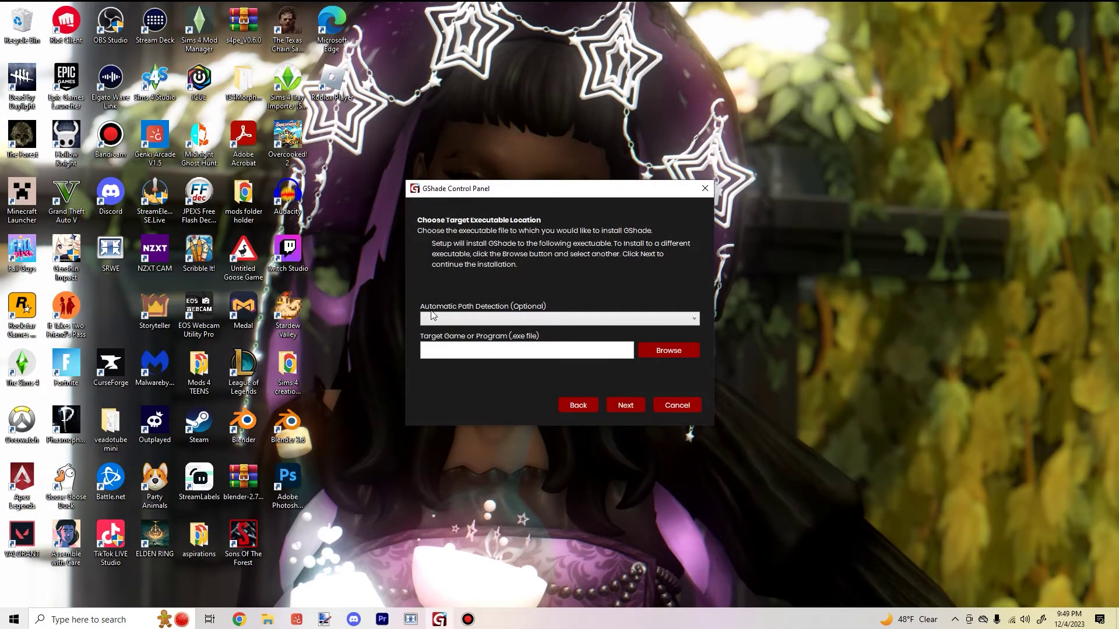
click(516, 324)
scroll(495, 420, down, 6)
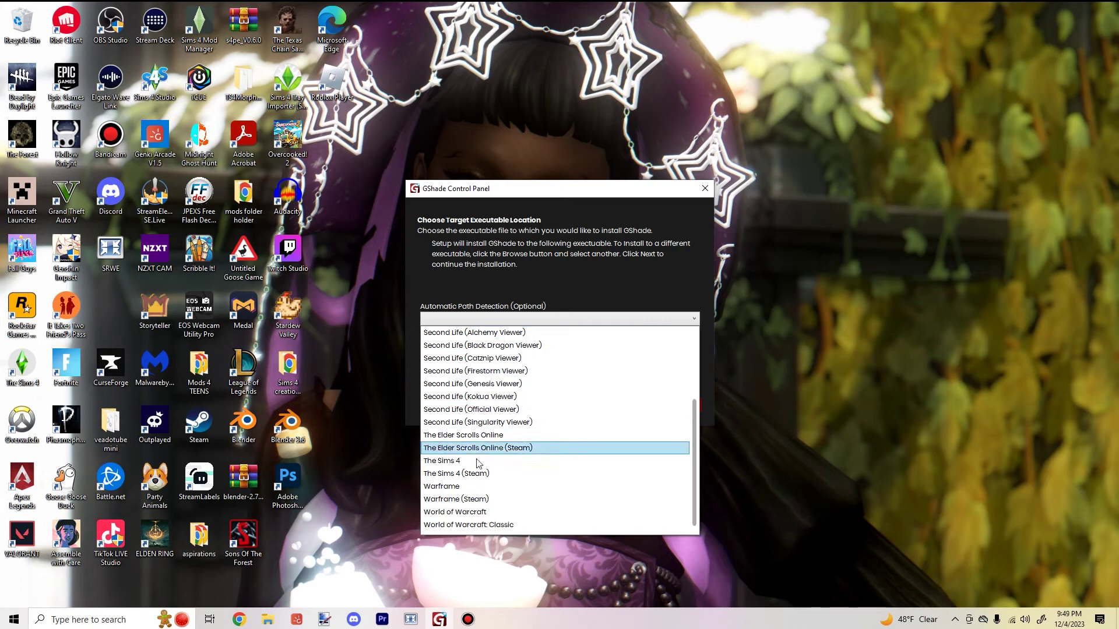
click(457, 465)
Install GShade with the default settings and presets, finish, and accept the Quick Reference
click(627, 406)
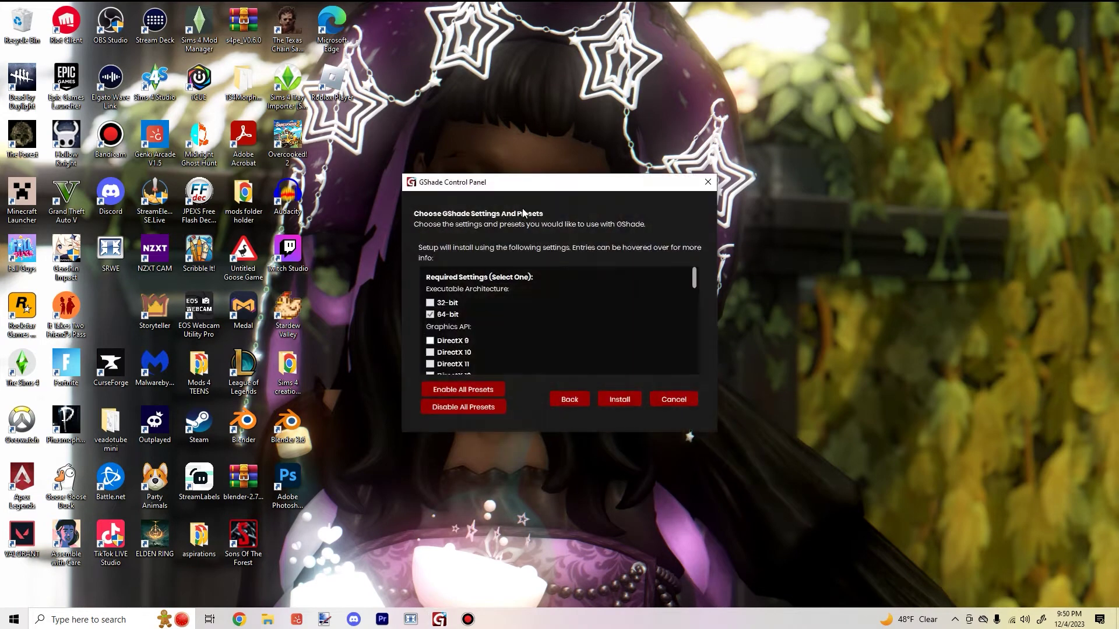
scroll(491, 279, down, 1)
scroll(490, 280, up, 1)
drag(693, 284, 694, 306)
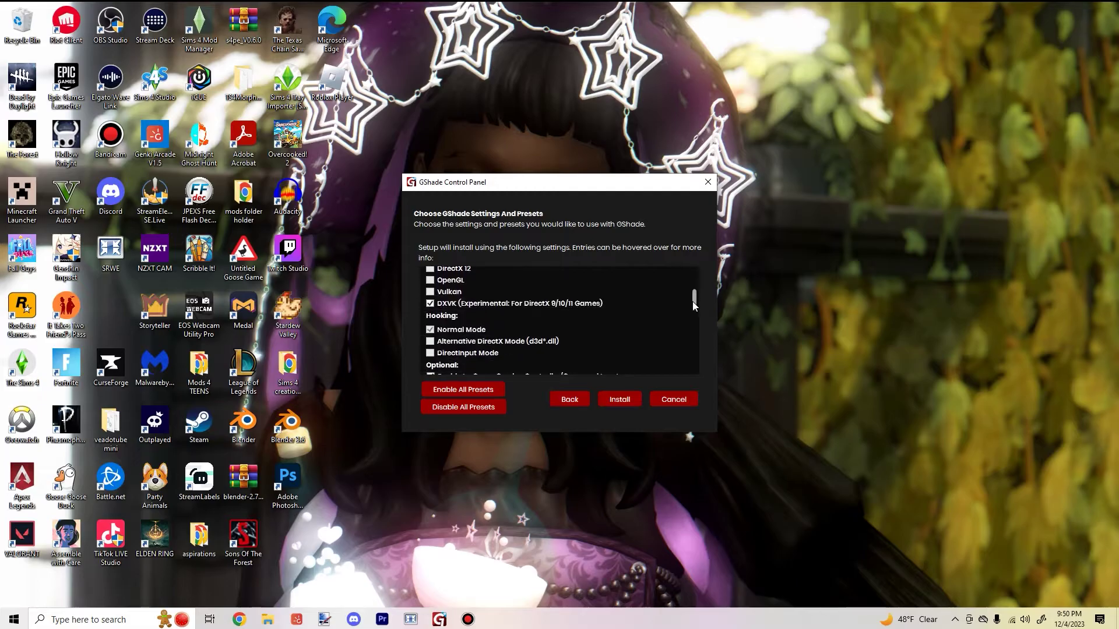
click(618, 398)
click(612, 396)
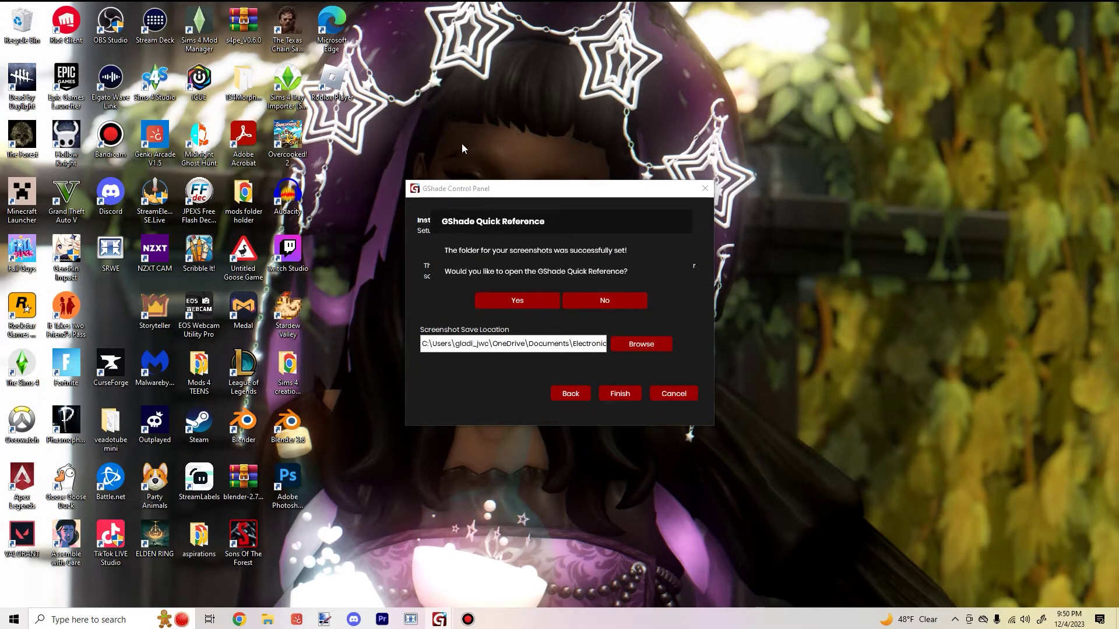
click(529, 300)
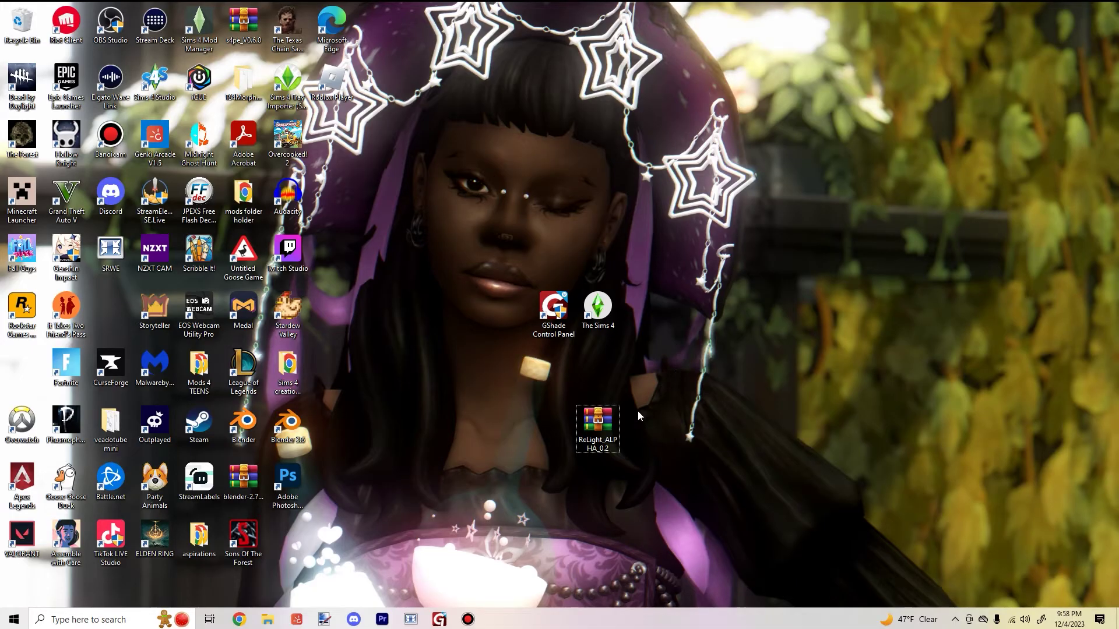
Open ReLight_ALPHA_0.2 in WinRAR and The Sims 4's Game\Bin folder in File Explorer side by side
double_click(597, 425)
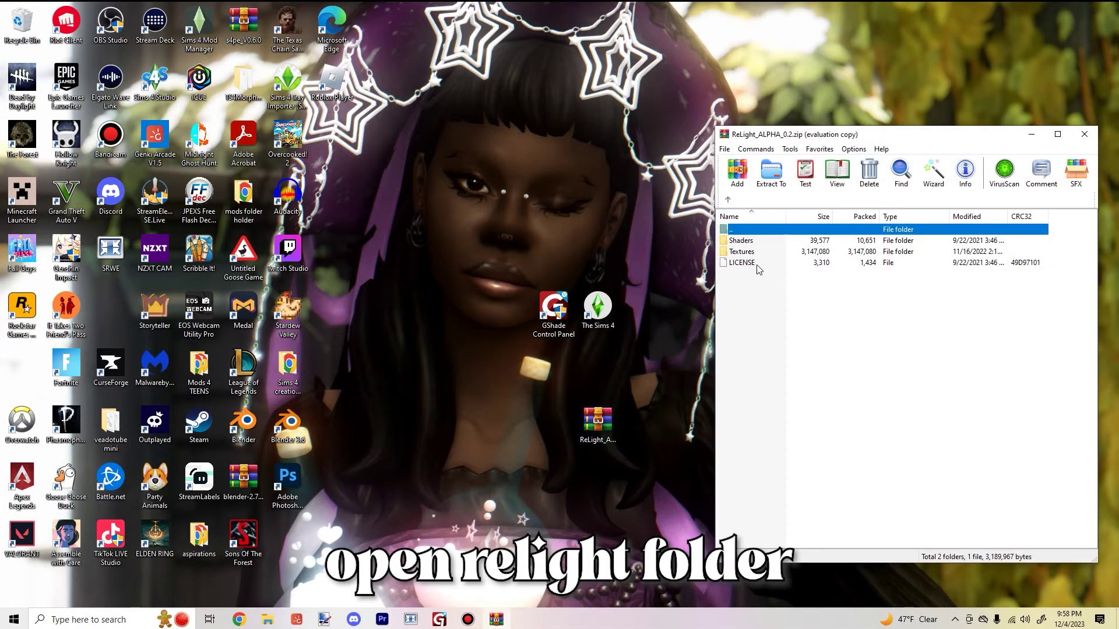
click(1001, 295)
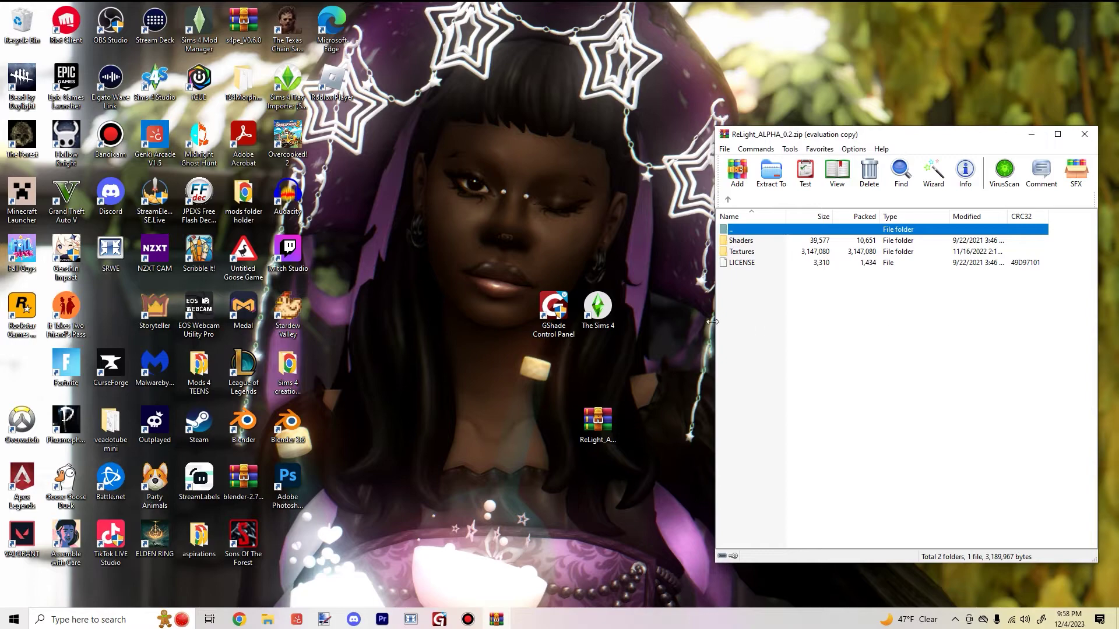
right_click(610, 305)
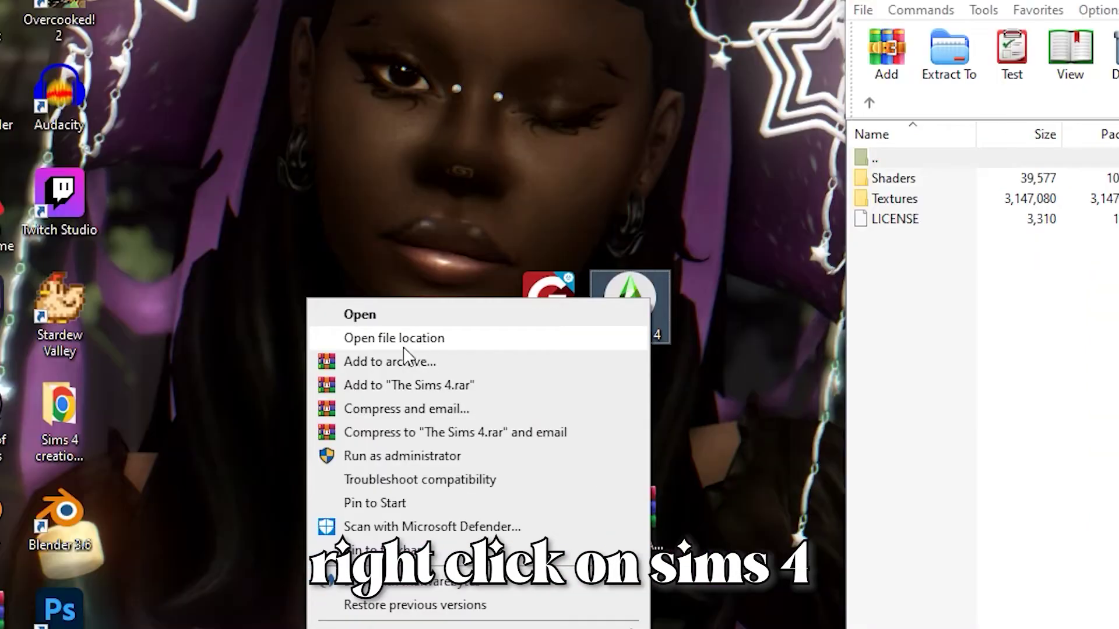
click(396, 341)
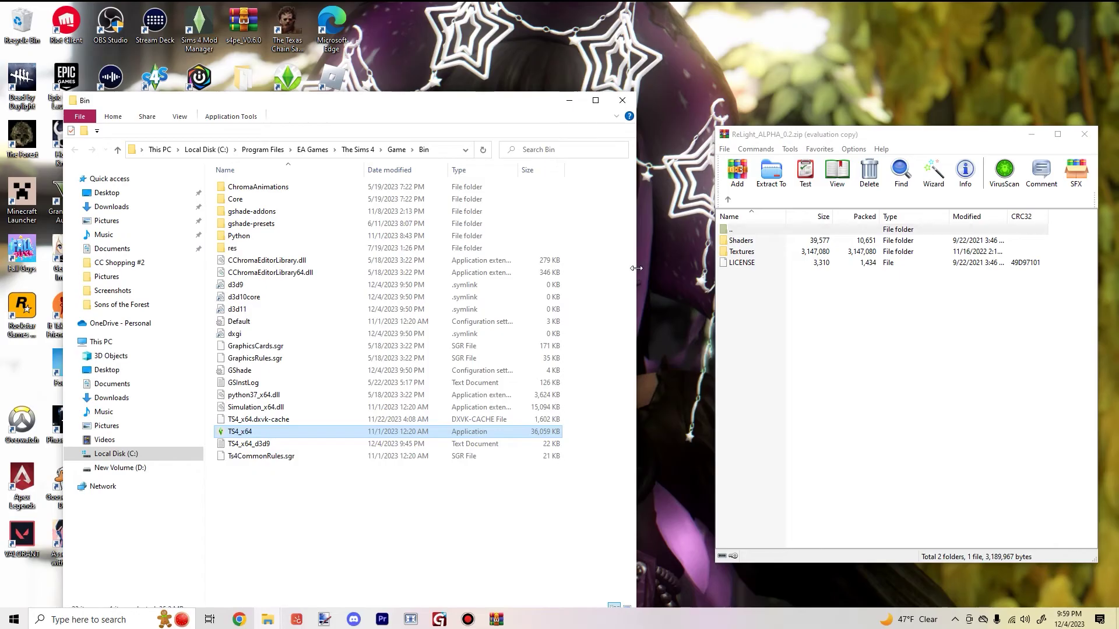
drag(636, 268, 572, 268)
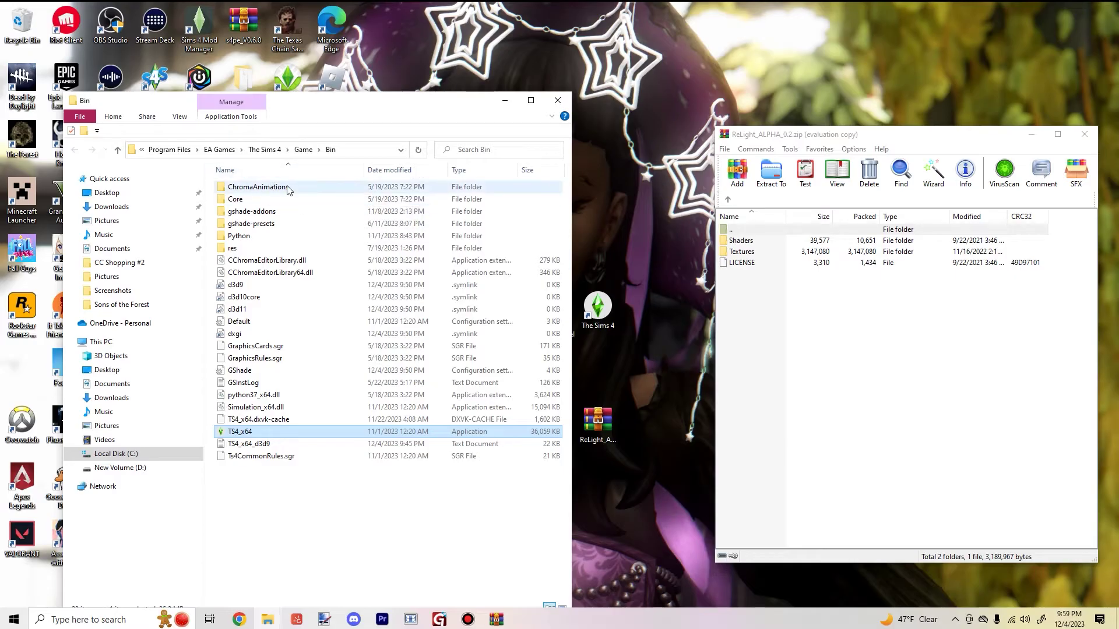
click(274, 212)
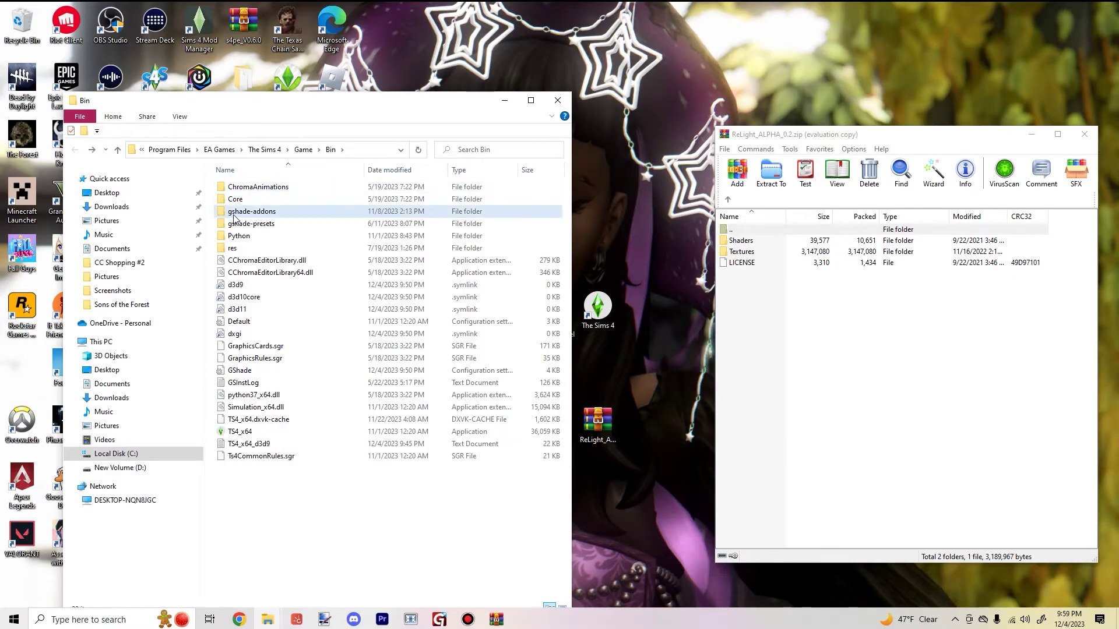
Copy qUINT and qUINT_relight.fx from the archive into gshade-addons\Shaders, replacing the existing files
double_click(275, 214)
click(254, 188)
double_click(252, 188)
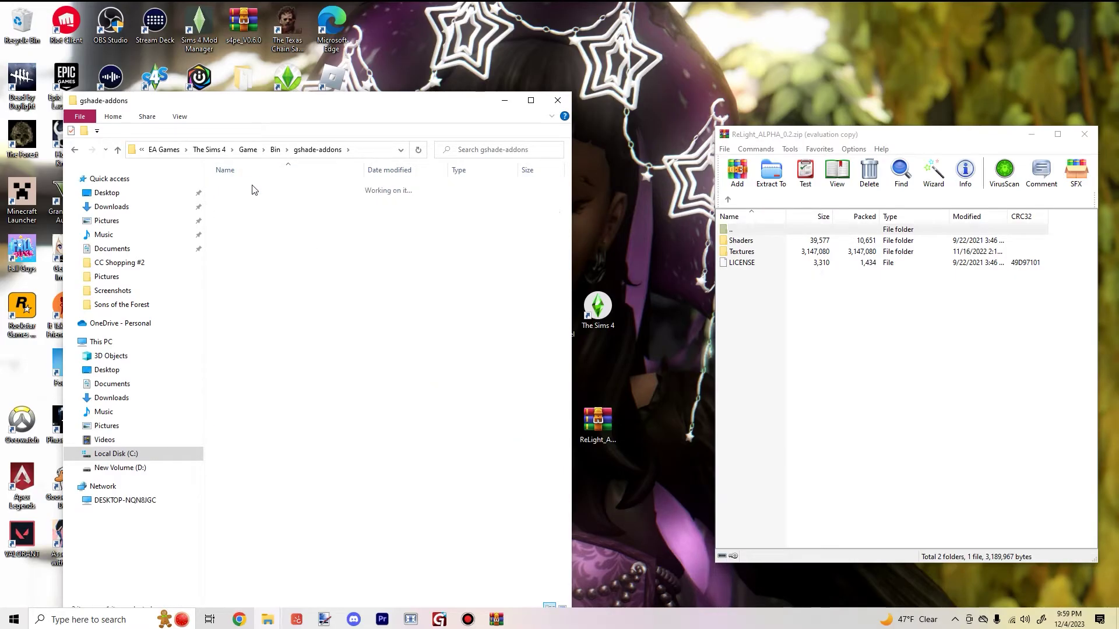
double_click(741, 240)
drag(765, 268, 755, 245)
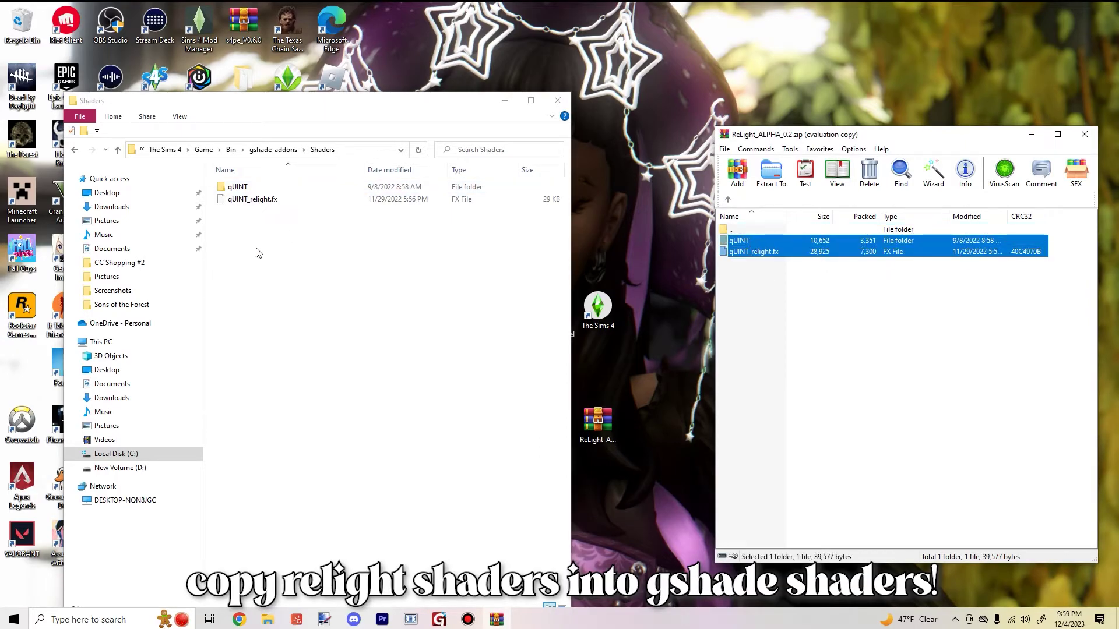
drag(318, 267, 314, 263)
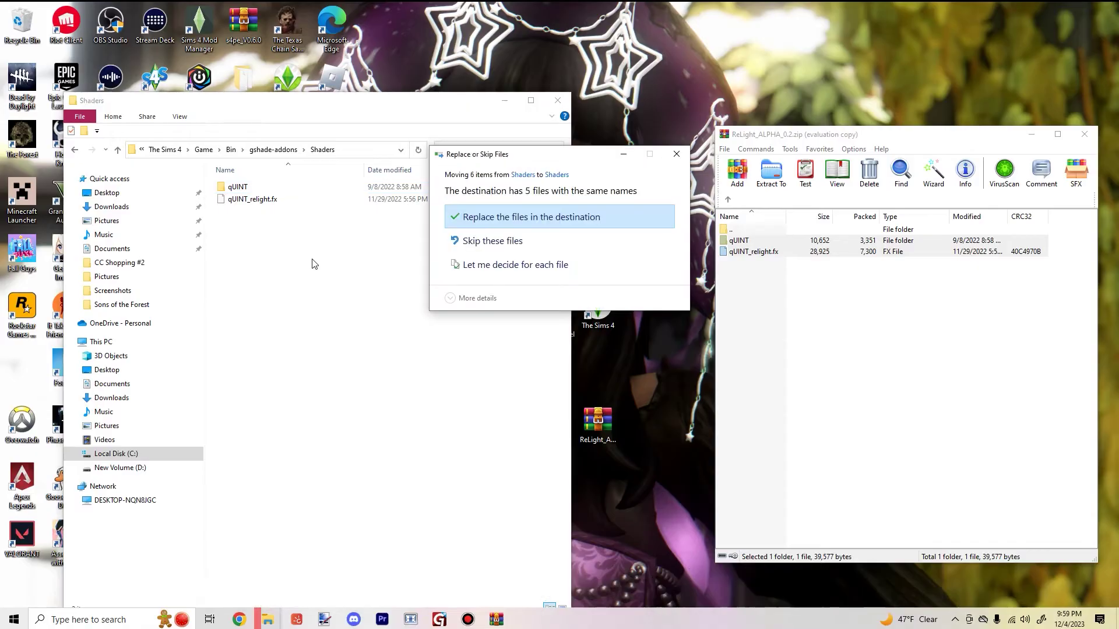
click(531, 217)
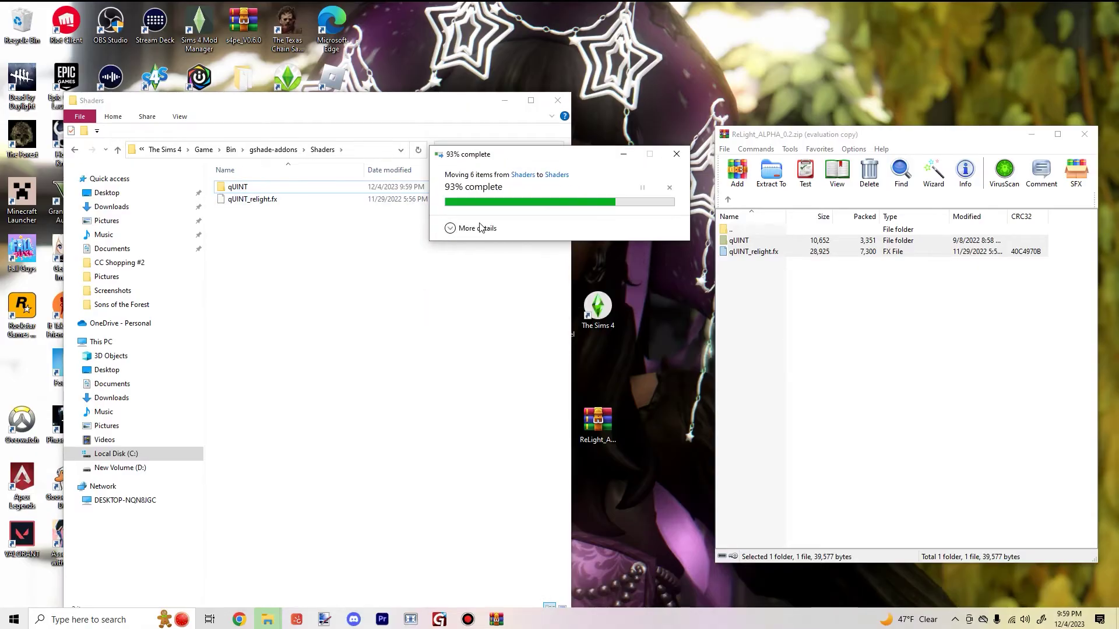
Replace bluenoisehi.png in gshade-addons\Textures with the archive's copy, then show the desktop
key(alt+Left)
double_click(241, 199)
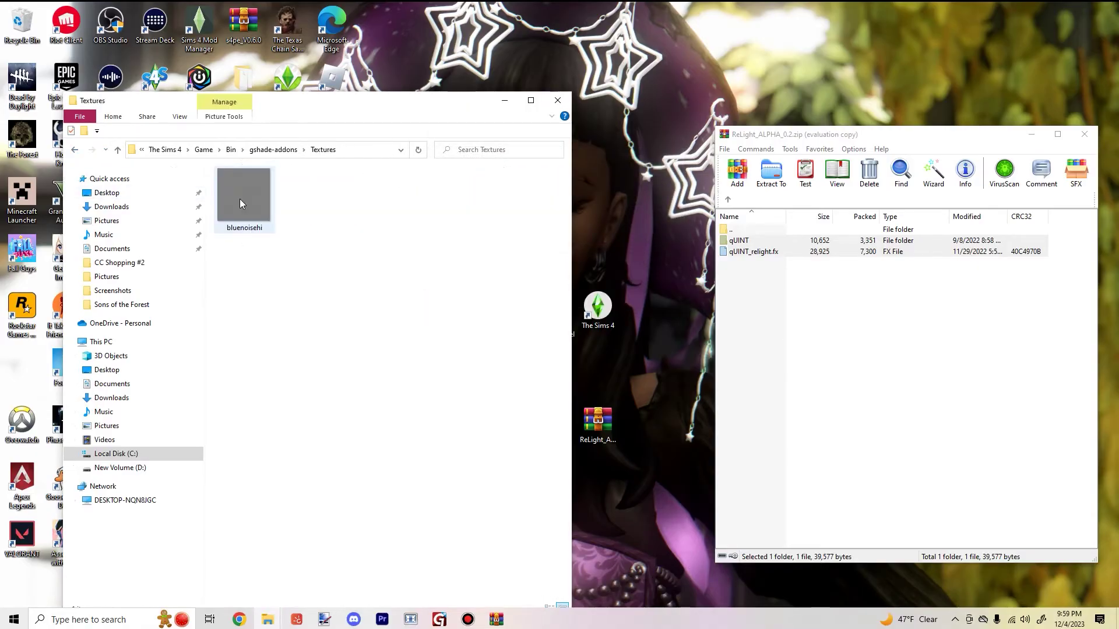
click(749, 264)
key(BackSpace)
double_click(750, 253)
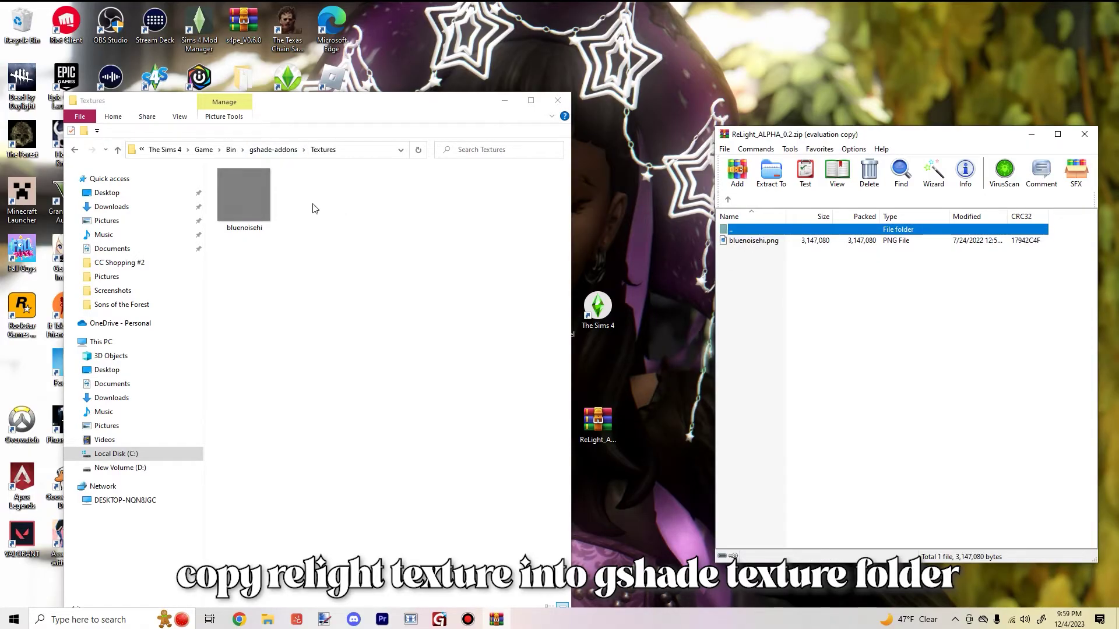
drag(753, 240, 497, 232)
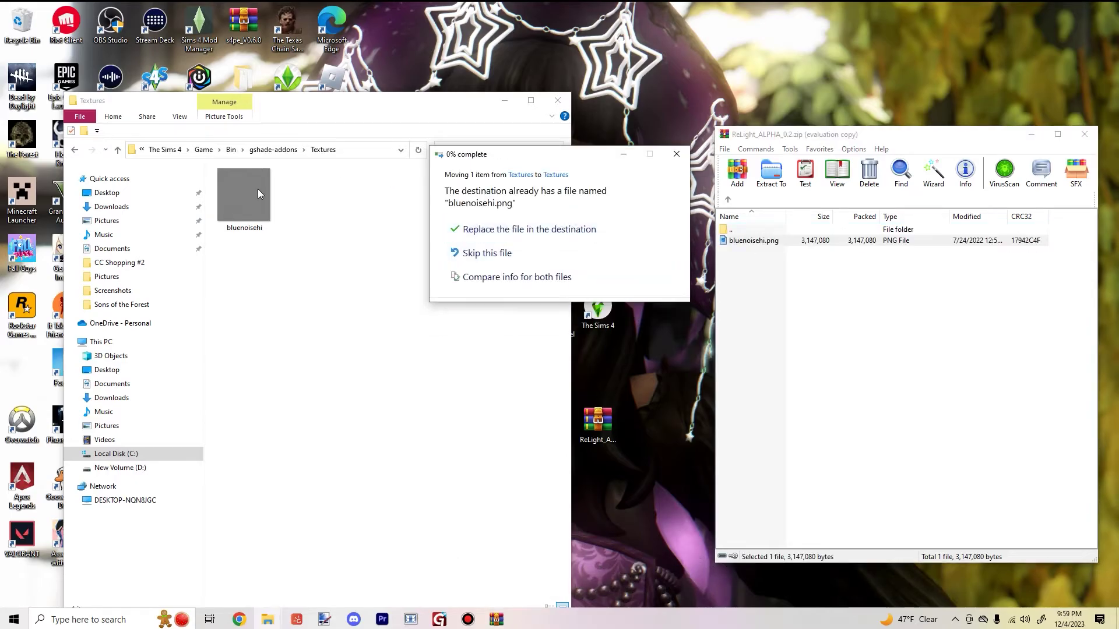
click(497, 233)
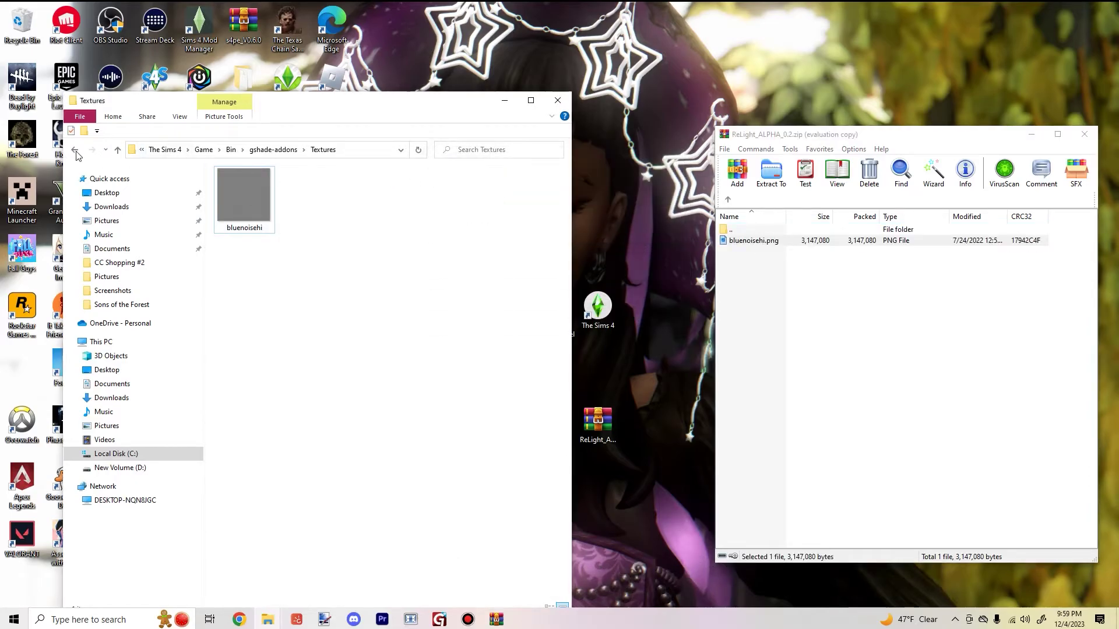
key(super+d)
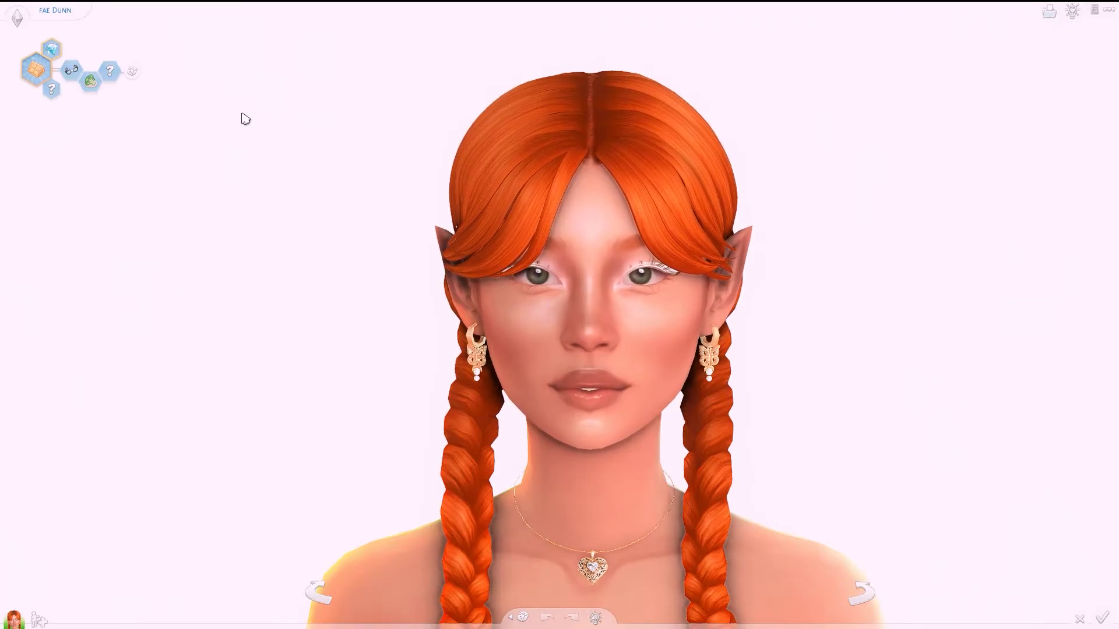
Bring up the GShade effects overlay over the Create-a-Sim portrait with the Home key
key(Home)
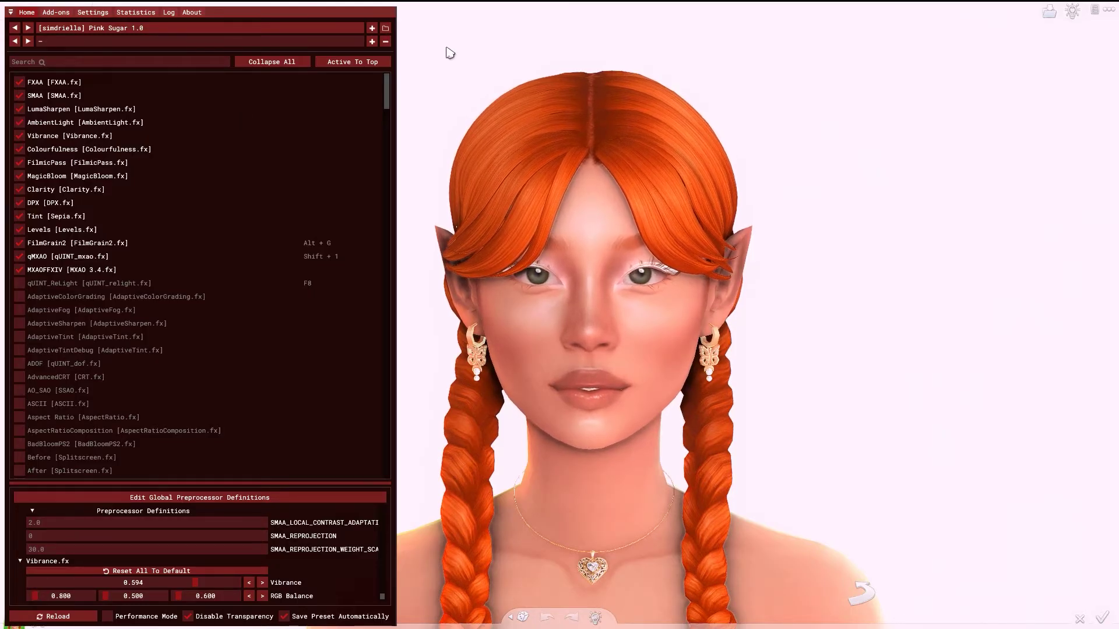
Search 'relight', enable qUINT_ReLight, clear the search, and enlarge the qUINT_relight.fx settings panel
click(126, 61)
text(relight)
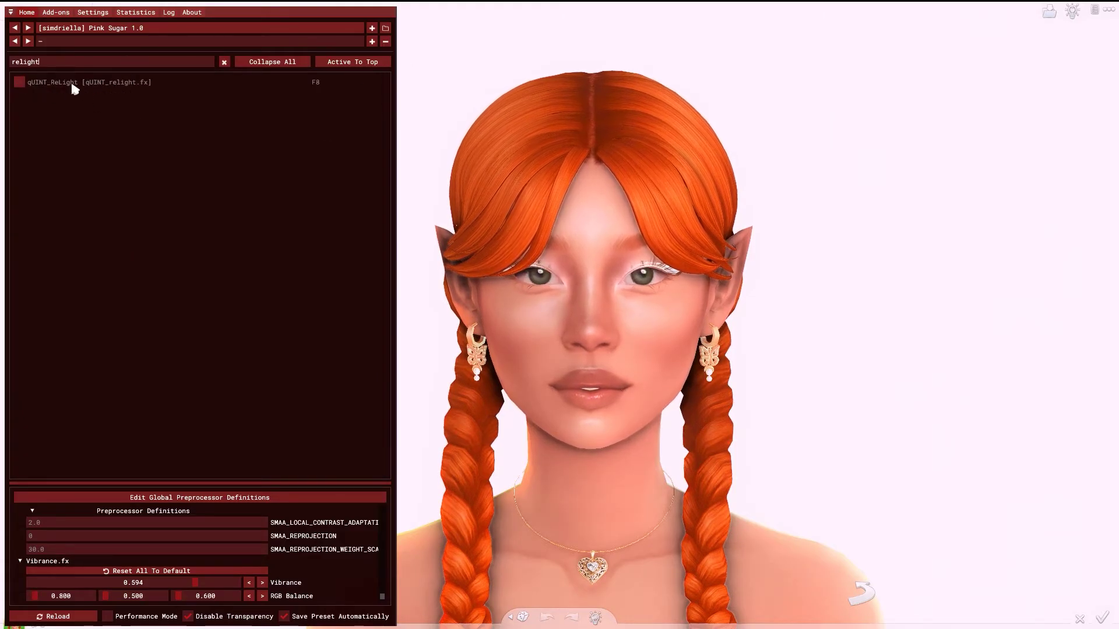
click(35, 87)
scroll(886, 266, down, 3)
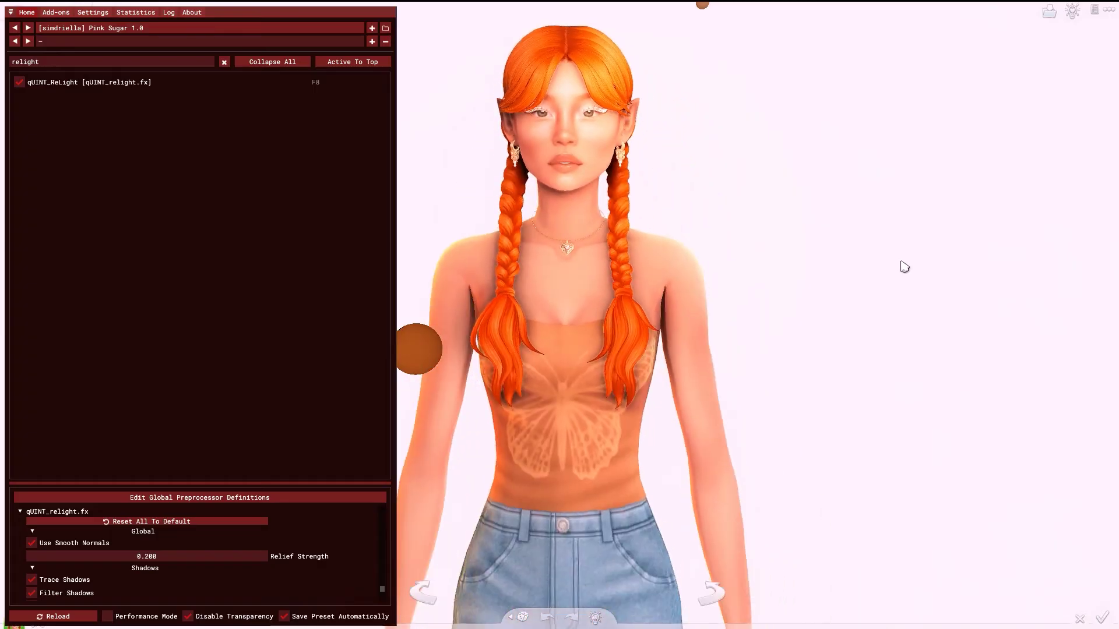
click(223, 62)
right_click(116, 283)
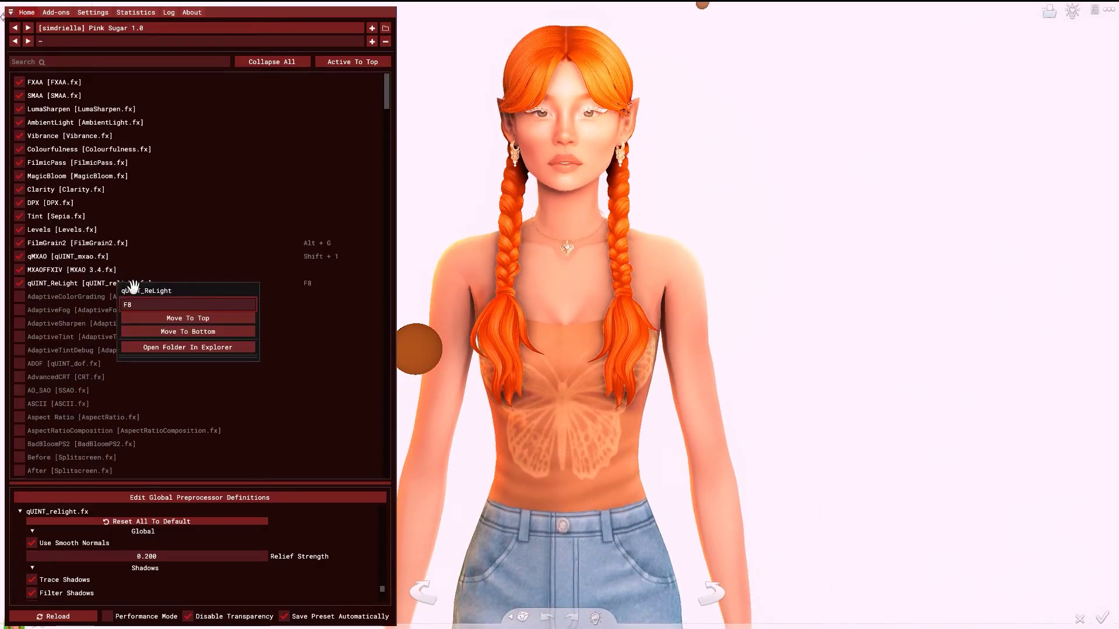
click(369, 275)
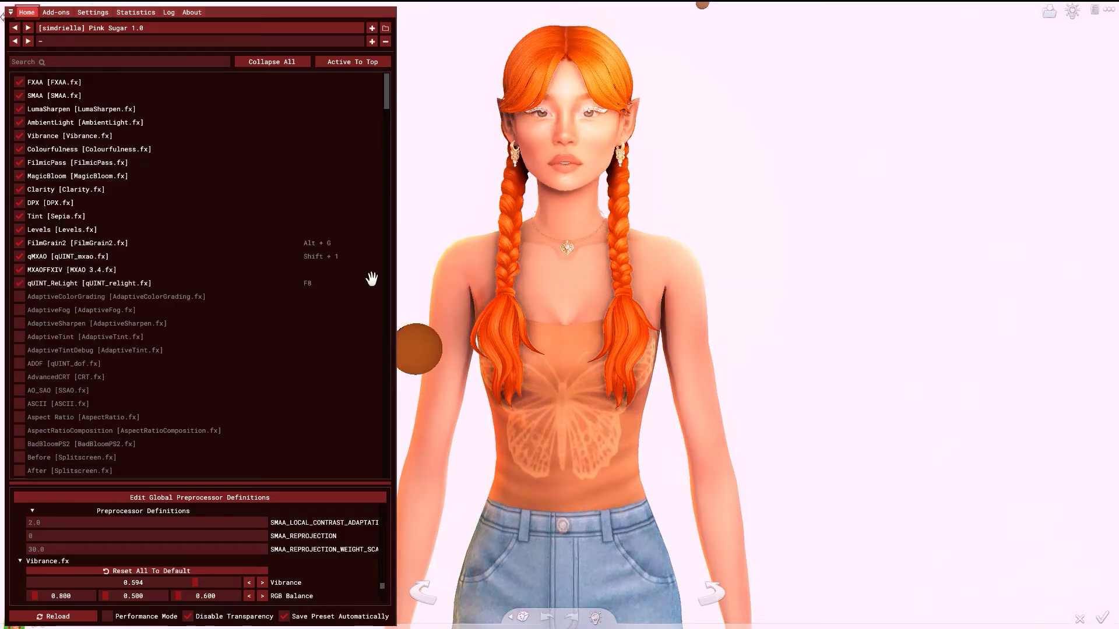
drag(261, 483, 259, 232)
Toggle qUINT_ReLight, Light 0, Light 1 and the light-position spheres off and on to compare, then hide the overlay
scroll(103, 273, up, 15)
scroll(121, 189, down, 5)
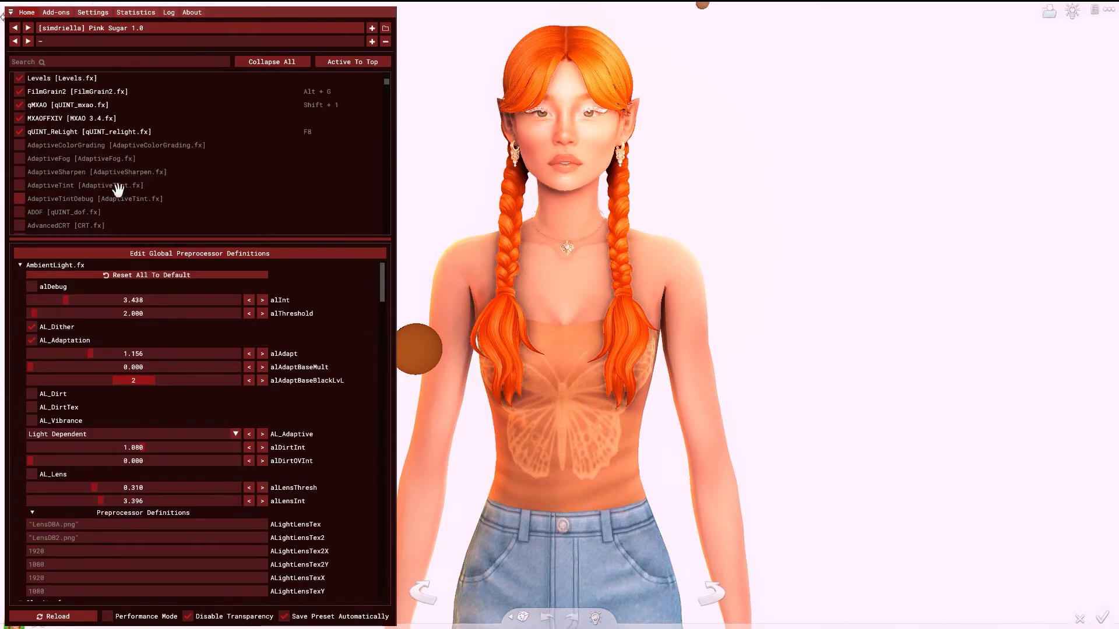
click(68, 134)
click(68, 135)
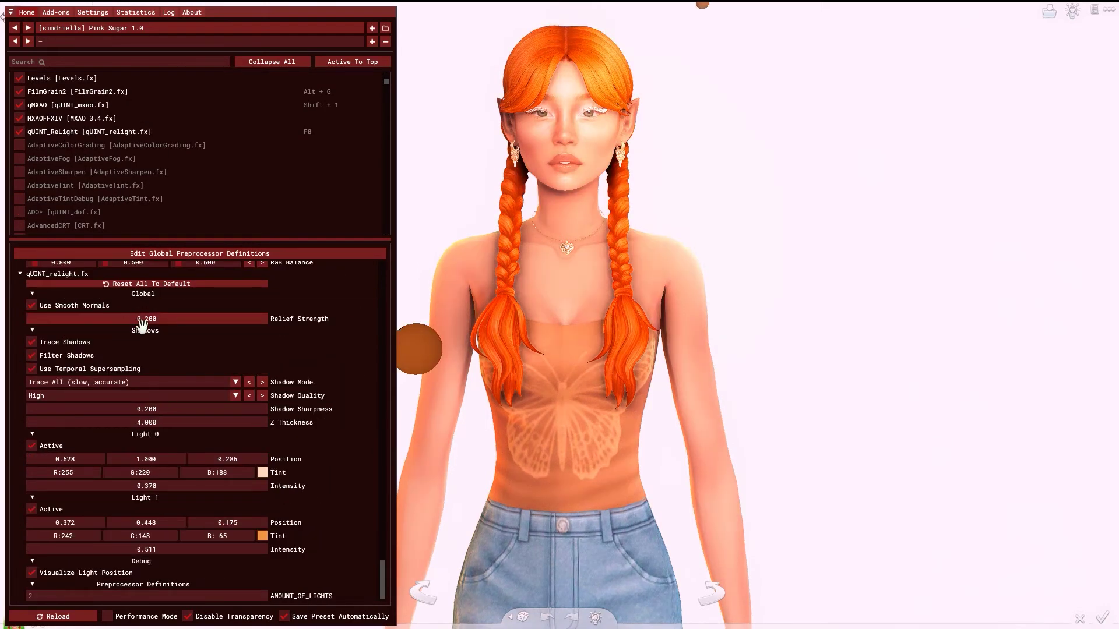
click(51, 447)
click(51, 447)
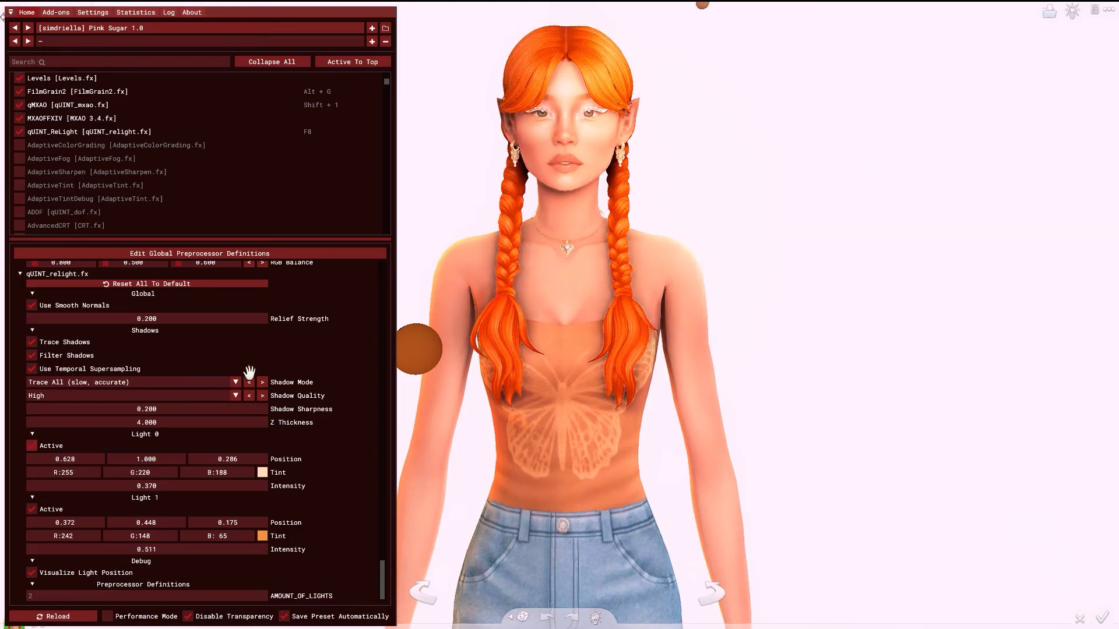
click(45, 448)
click(46, 450)
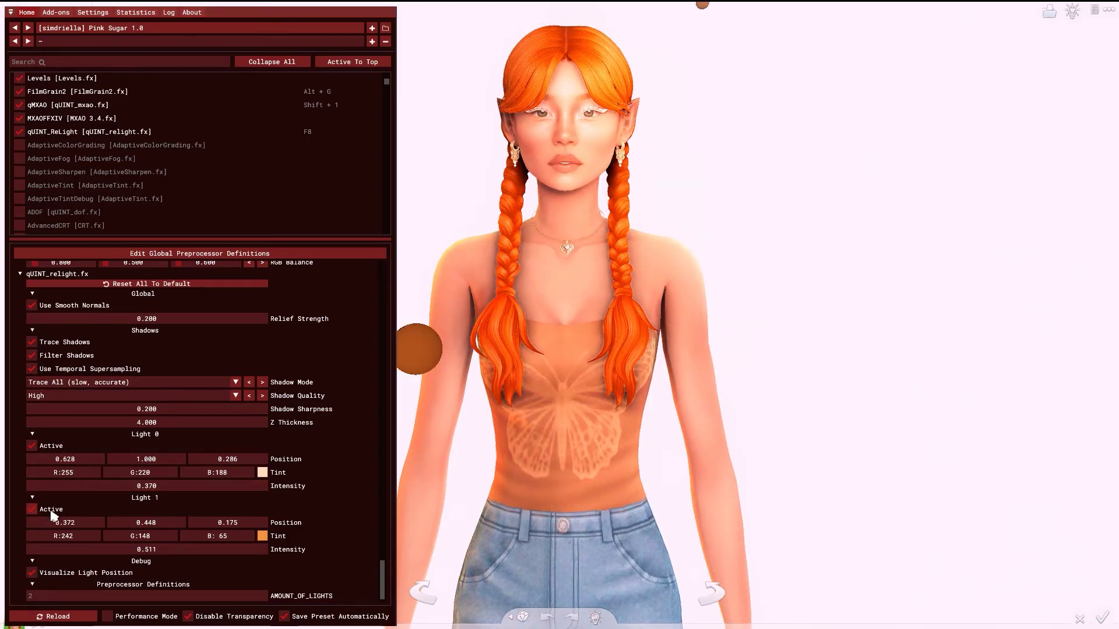
click(70, 576)
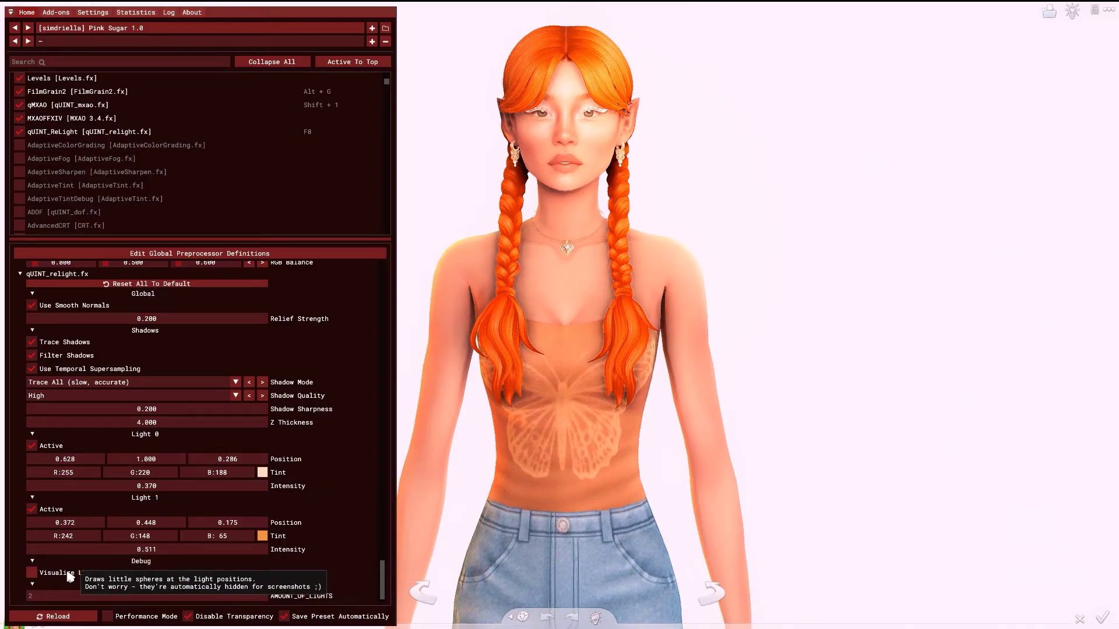
click(70, 577)
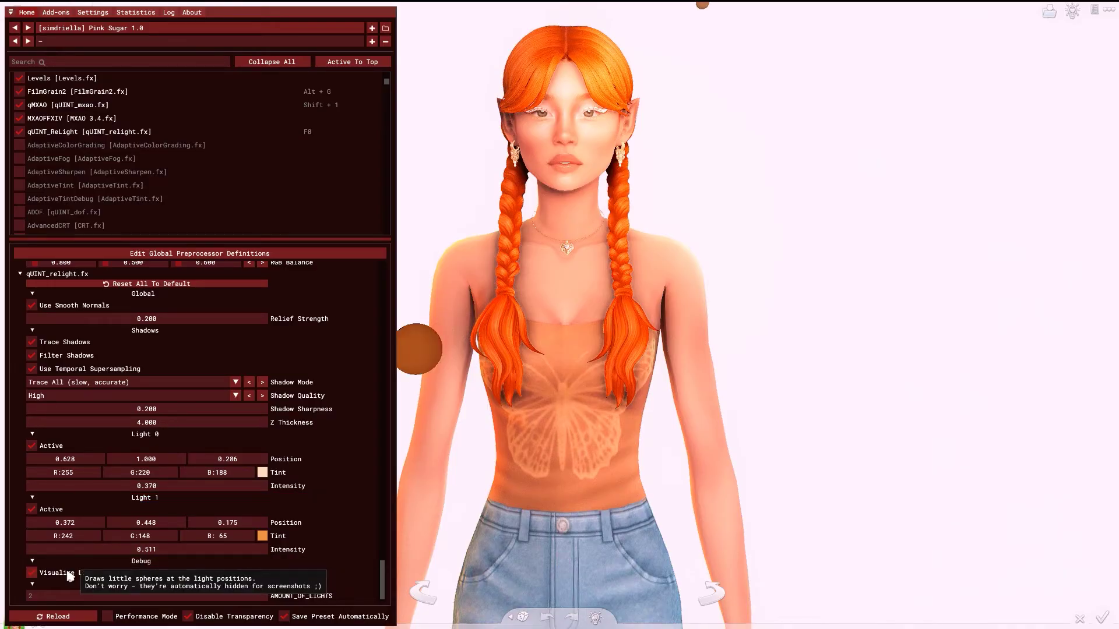
key(Home)
key(Home)
key(Home)
key(Home)
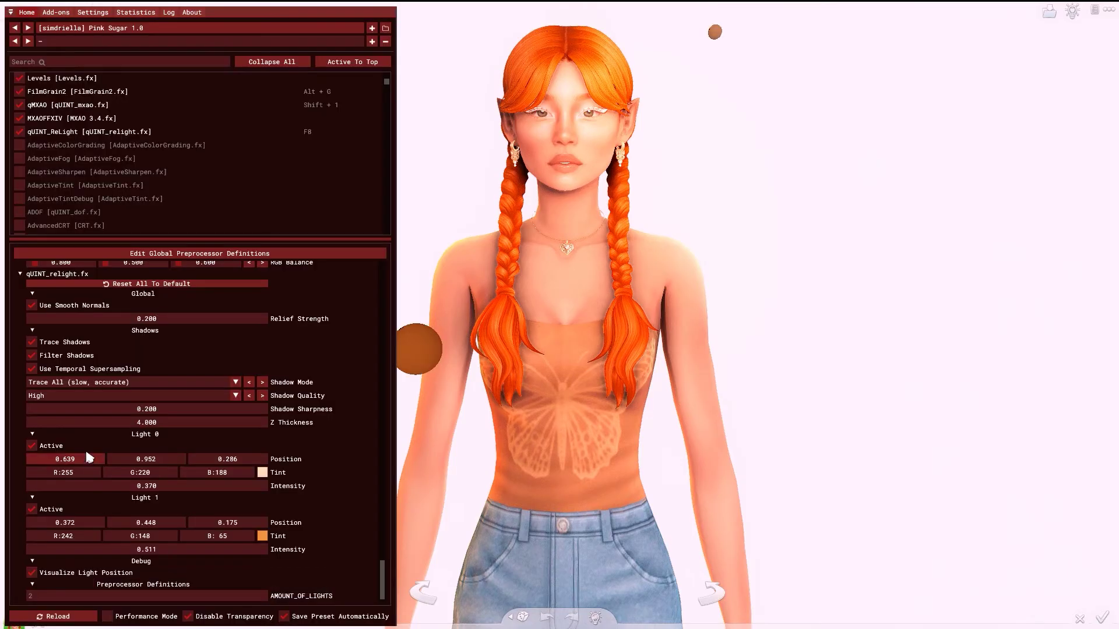
Move Light 0 onto the head at 0.644, 0.983, 0.304, leaving its tint unchanged
drag(66, 461, 143, 466)
mouse_move(201, 460)
mouse_down()
mouse_move(280, 466)
mouse_move(146, 466)
mouse_move(220, 462)
mouse_up()
click(262, 472)
click(268, 475)
click(268, 474)
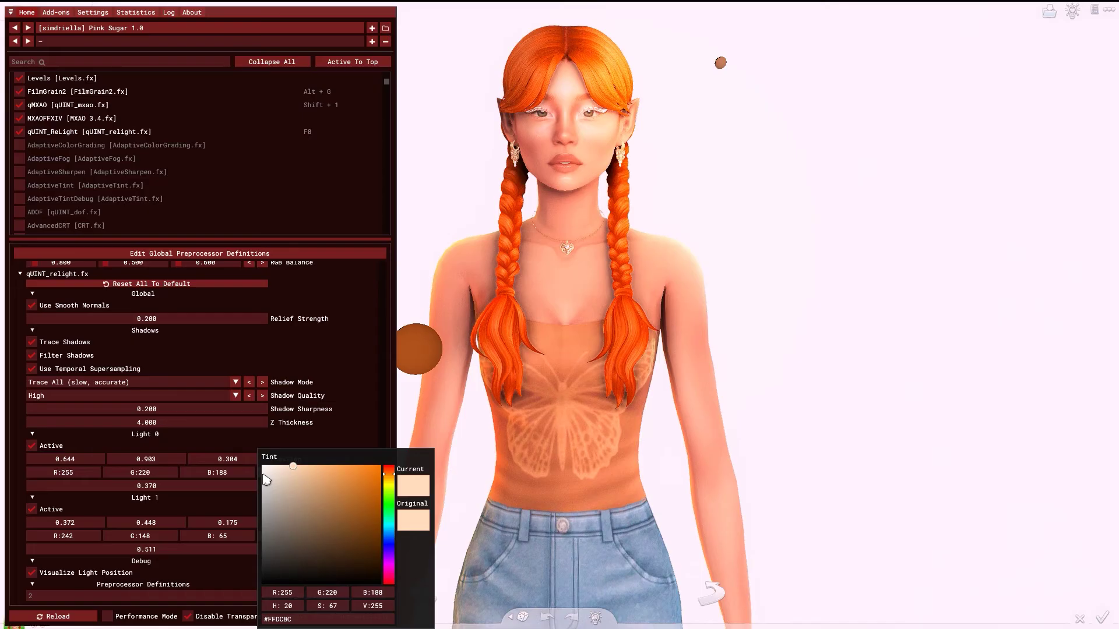
click(324, 433)
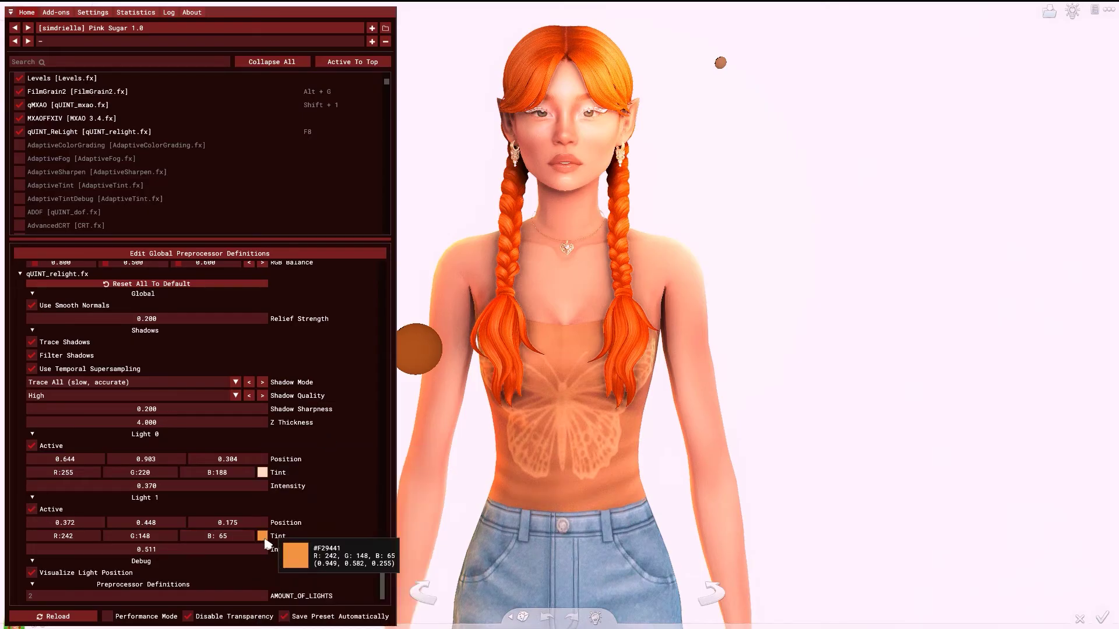
Check Light 1's tint without changing it and shift Light 1 slightly left
click(264, 537)
click(340, 422)
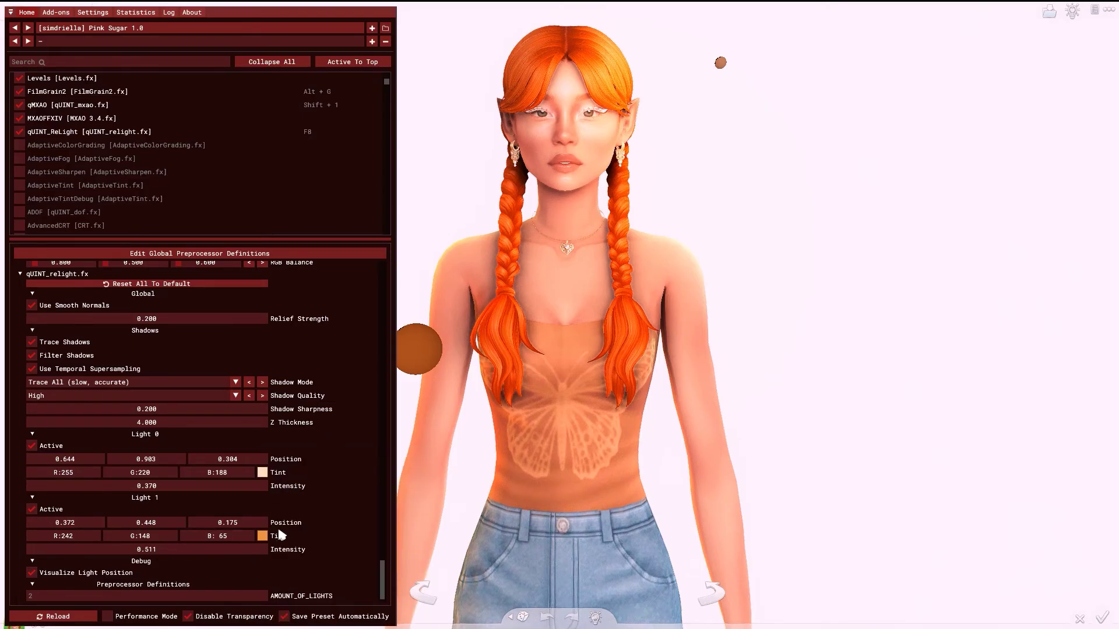
mouse_move(85, 523)
mouse_down()
mouse_move(70, 523)
mouse_move(81, 524)
mouse_up()
Place Light 1 at 0.371, 0.471, 0.178 with intensity 0.746, retune Light 0's intensity, and nudge Light 0 higher
drag(146, 523, 222, 526)
drag(145, 487, 423, 478)
drag(182, 549, 357, 527)
mouse_move(205, 487)
mouse_down()
mouse_move(3, 487)
mouse_move(190, 489)
mouse_move(99, 487)
mouse_up()
mouse_move(169, 459)
mouse_down()
mouse_move(149, 460)
mouse_move(241, 460)
mouse_up()
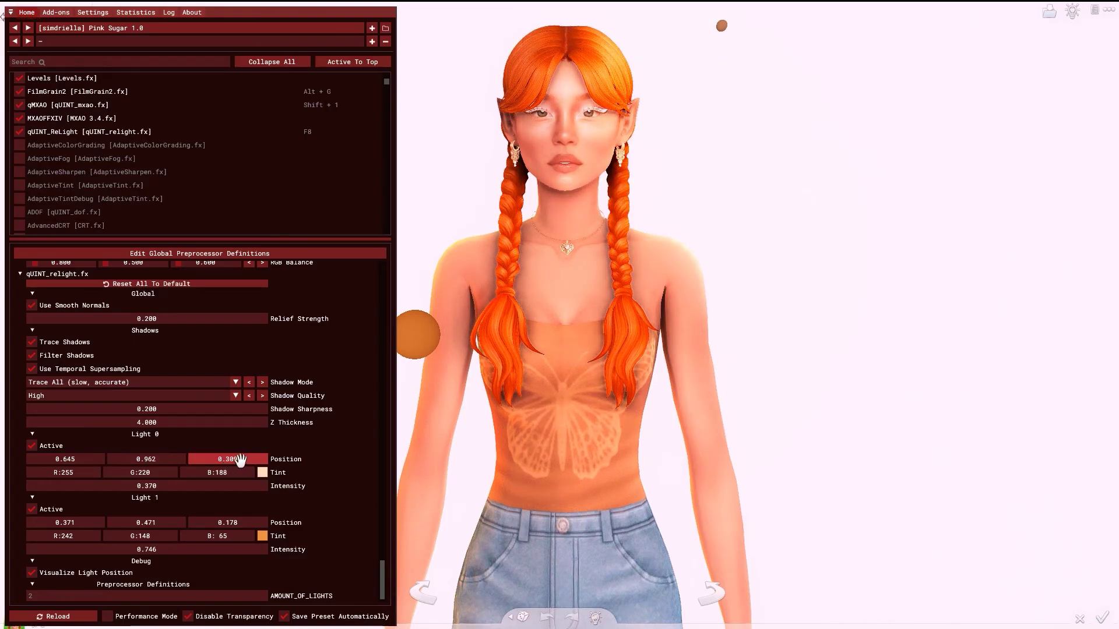